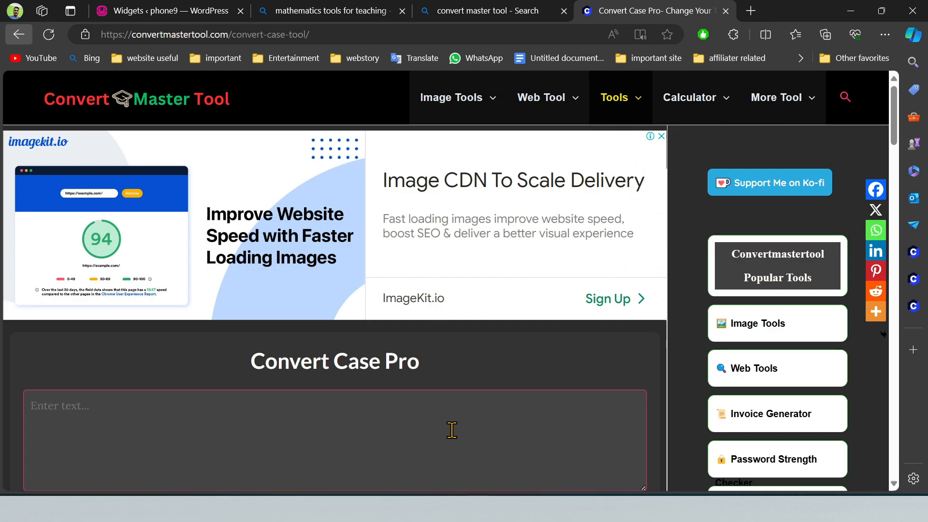
Enter "DF FGHF" as sample text in Convert Case Pro and apply Sentence Case and Upper Case to it
scroll(452, 430, down, 3)
click(394, 305)
text(DF FGHF)
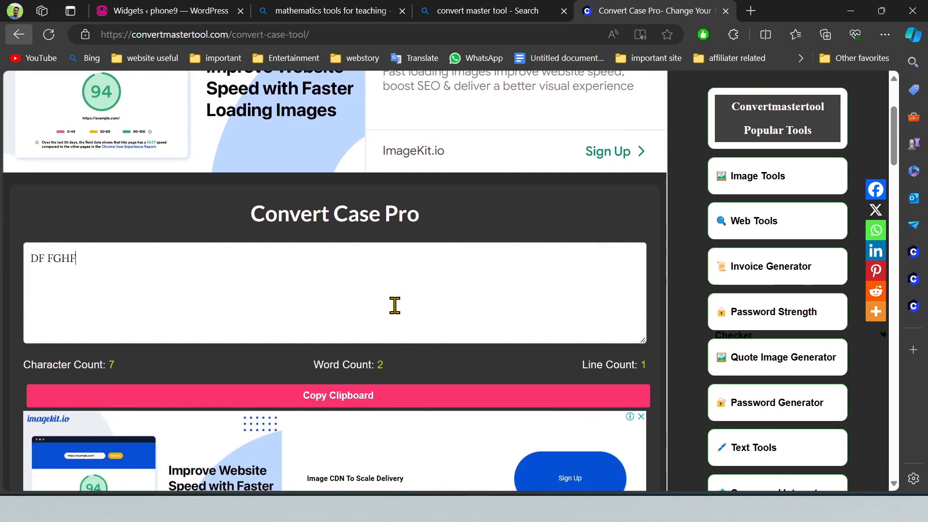
scroll(478, 290, down, 3)
click(122, 425)
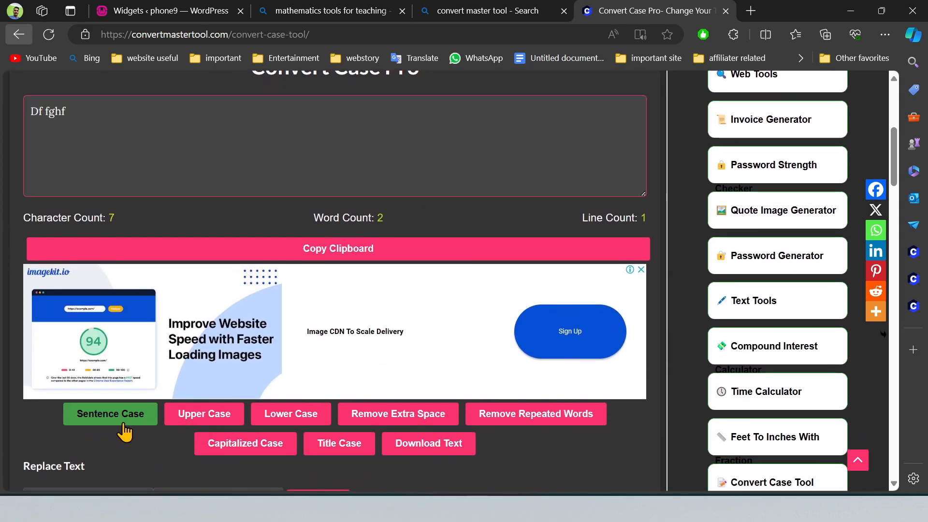
click(223, 418)
scroll(339, 396, up, 6)
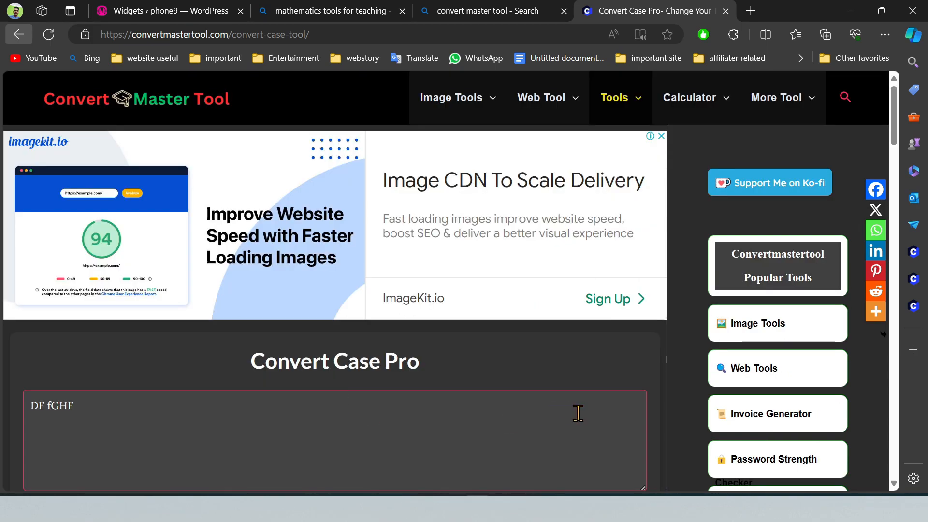
Examine the Popular Tools sidebar on the Convert Case Pro page and on the Password Strength Checker page
scroll(748, 401, down, 3)
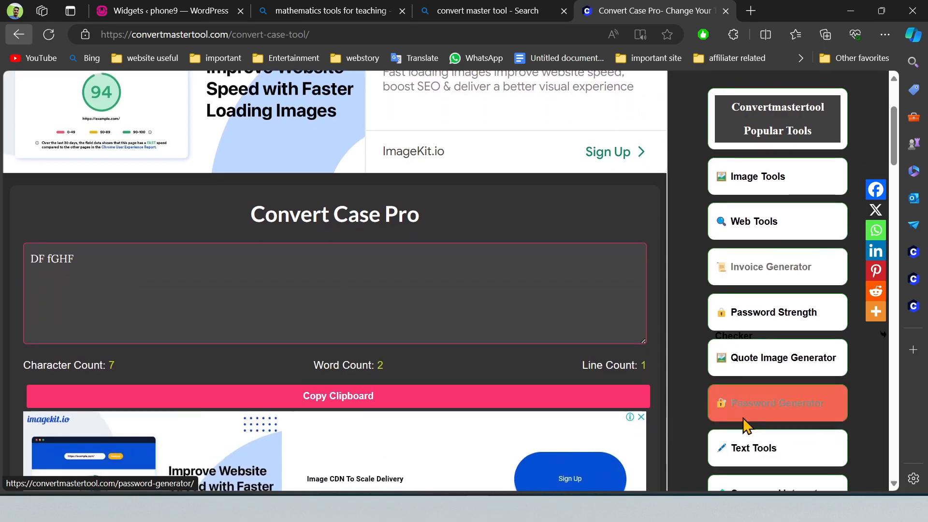
scroll(463, 355, up, 3)
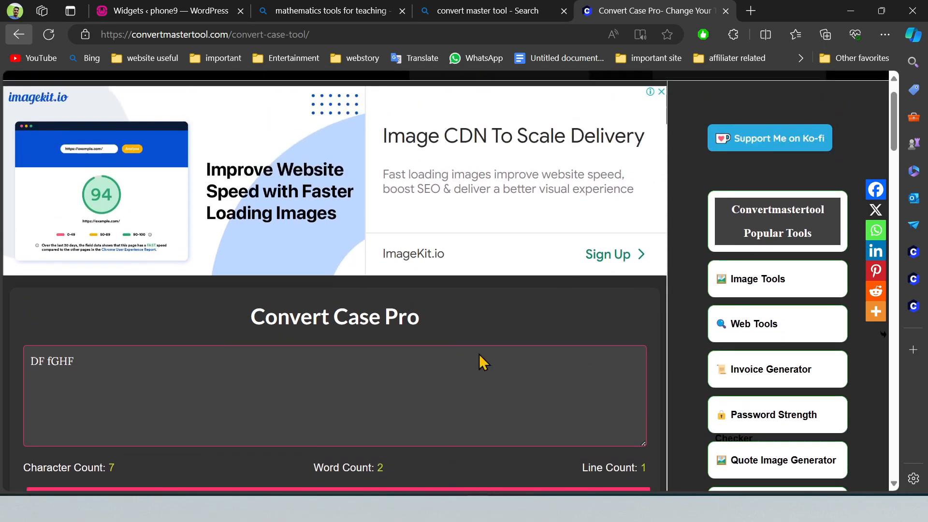
scroll(363, 387, down, 3)
click(359, 412)
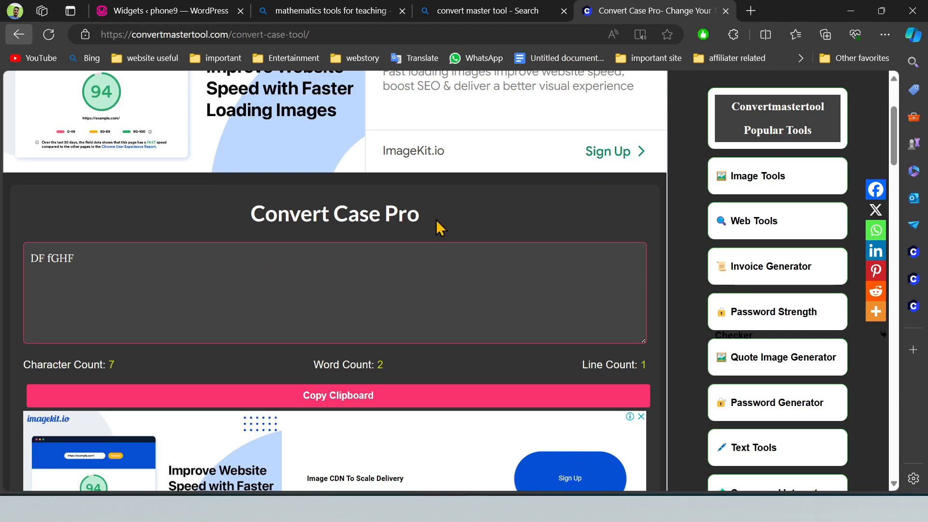
scroll(754, 416, down, 8)
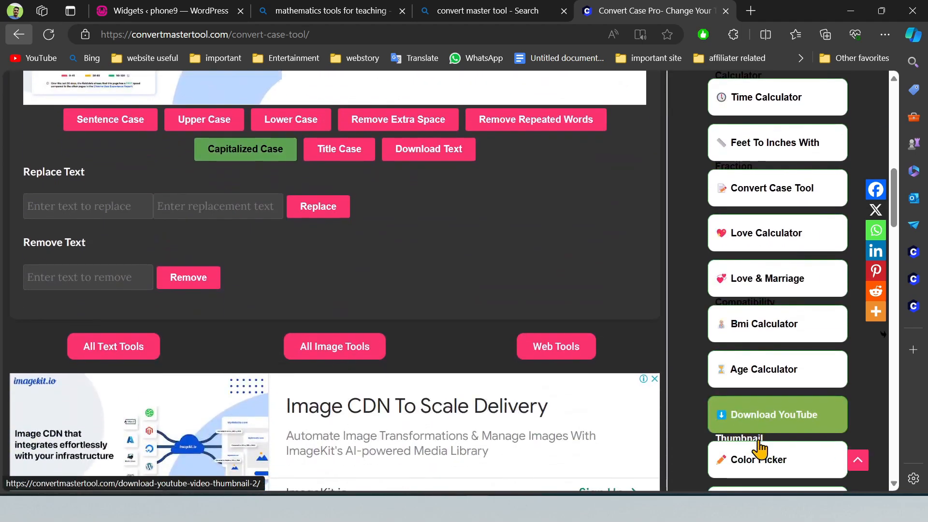
scroll(754, 367, up, 10)
scroll(767, 315, down, 8)
scroll(765, 457, up, 6)
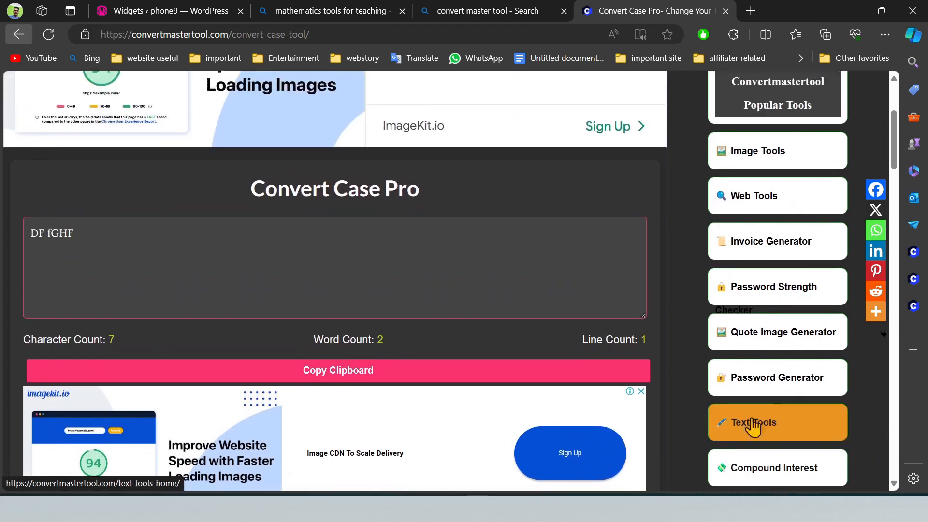
click(773, 326)
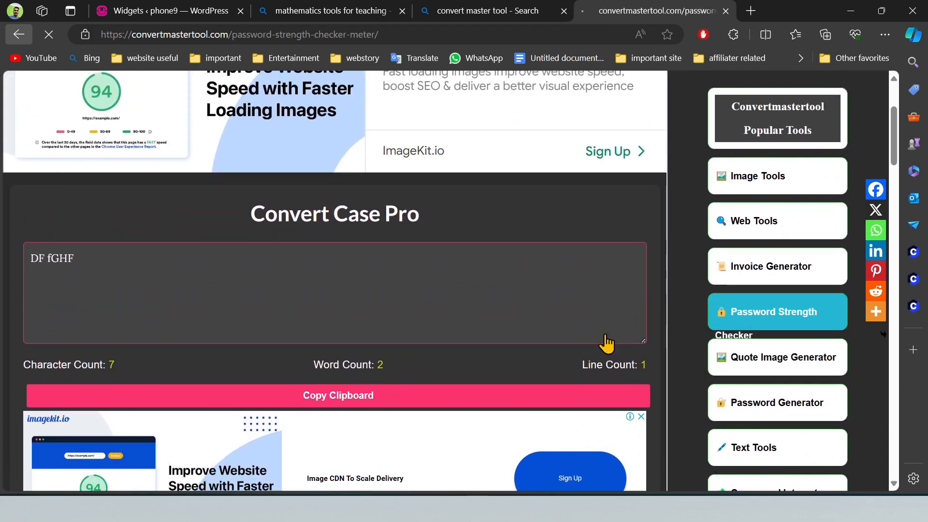
scroll(264, 285, down, 14)
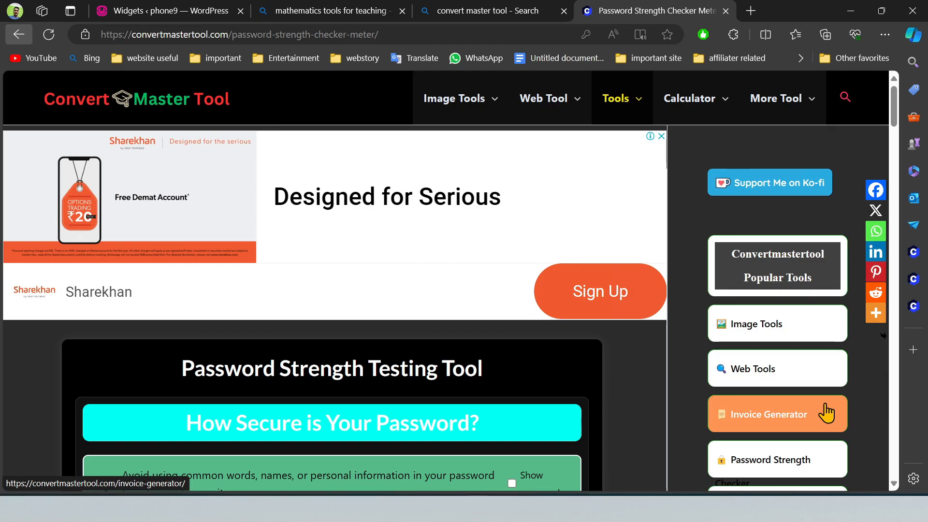
Open the WhatsApp DP Size Converter Free Online page from the image tools and examine its Popular Tools sidebar
mouse_move(457, 98)
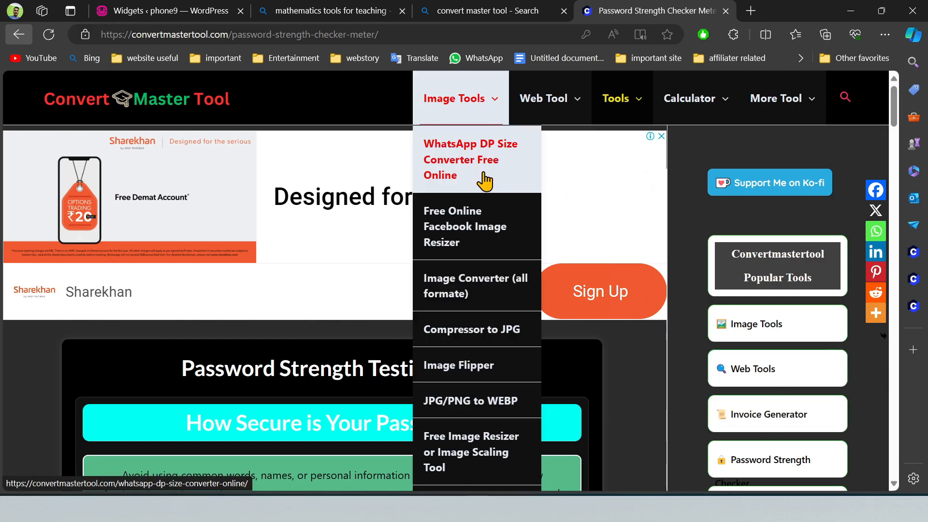
click(484, 179)
scroll(546, 339, down, 8)
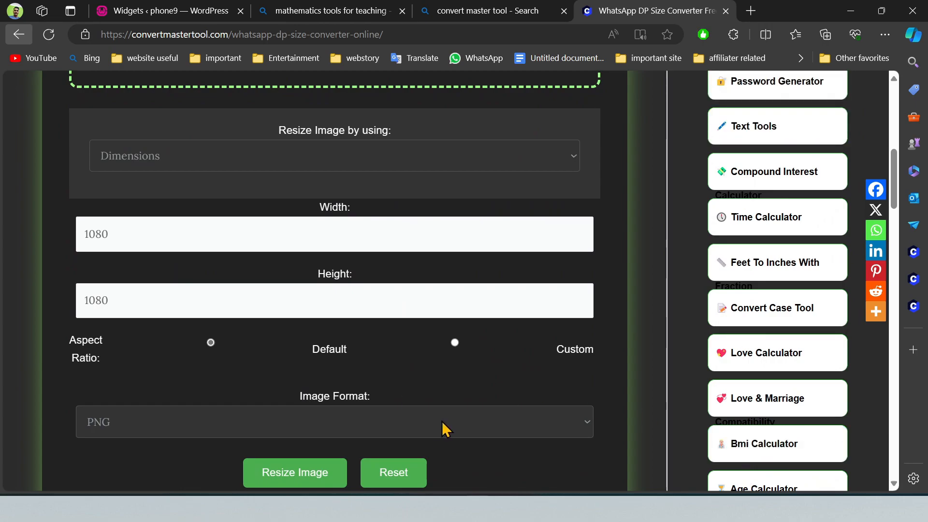
scroll(419, 372, down, 2)
scroll(411, 290, up, 8)
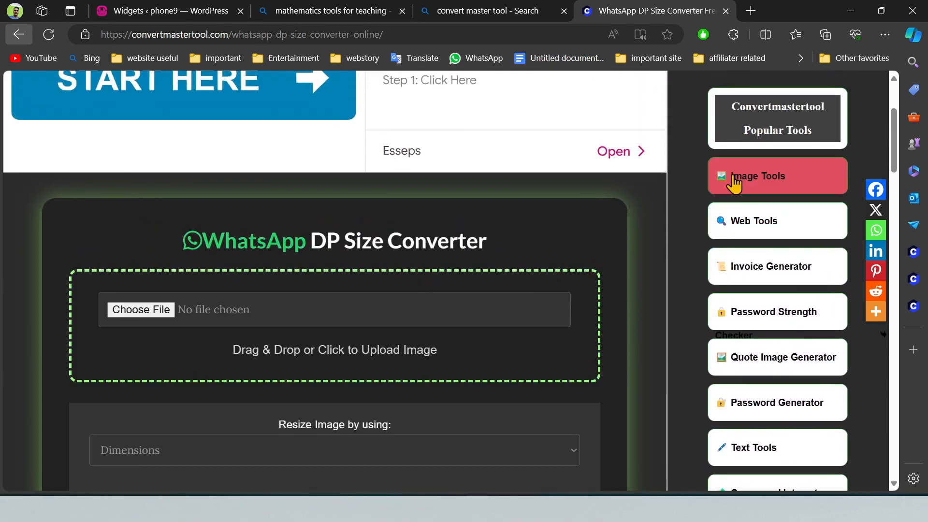
scroll(745, 186, down, 3)
scroll(773, 435, down, 11)
scroll(762, 405, up, 5)
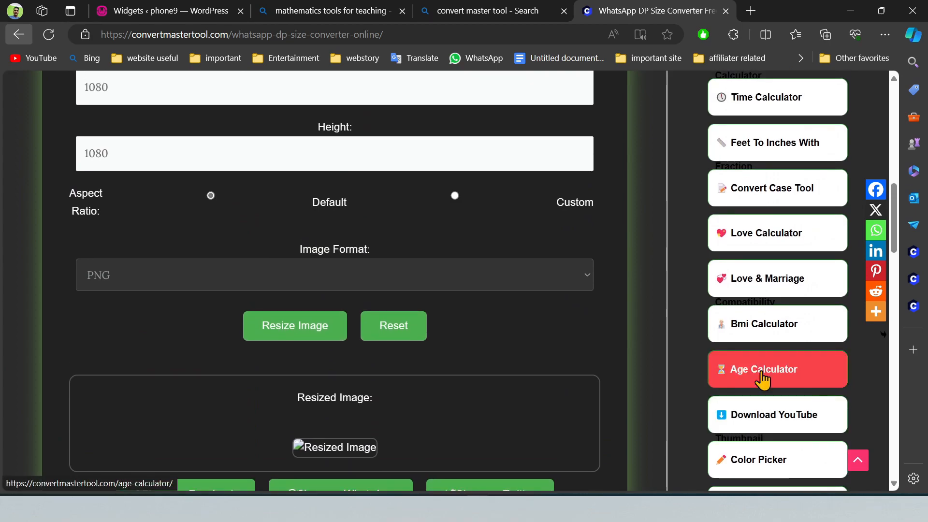
scroll(763, 379, up, 5)
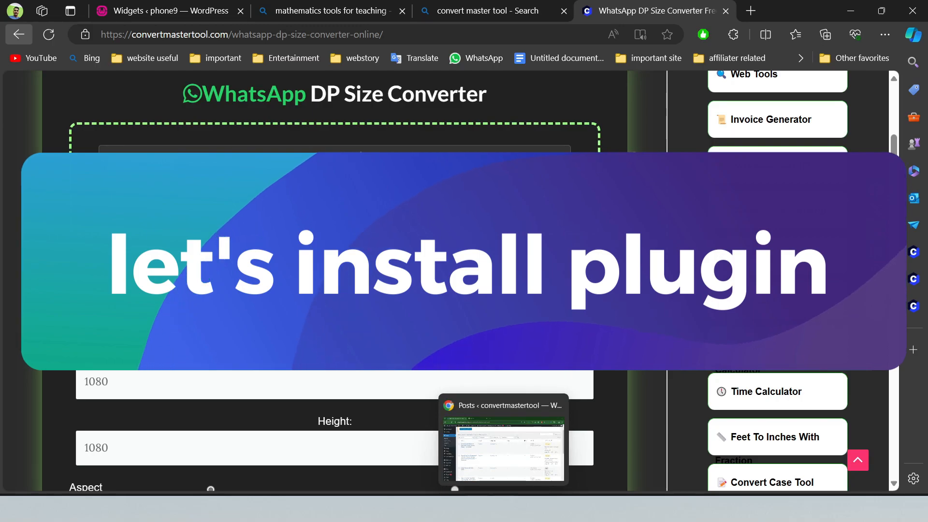
Switch to the WordPress admin in Chrome and search the available plugins for "content aware sidebars"
click(503, 439)
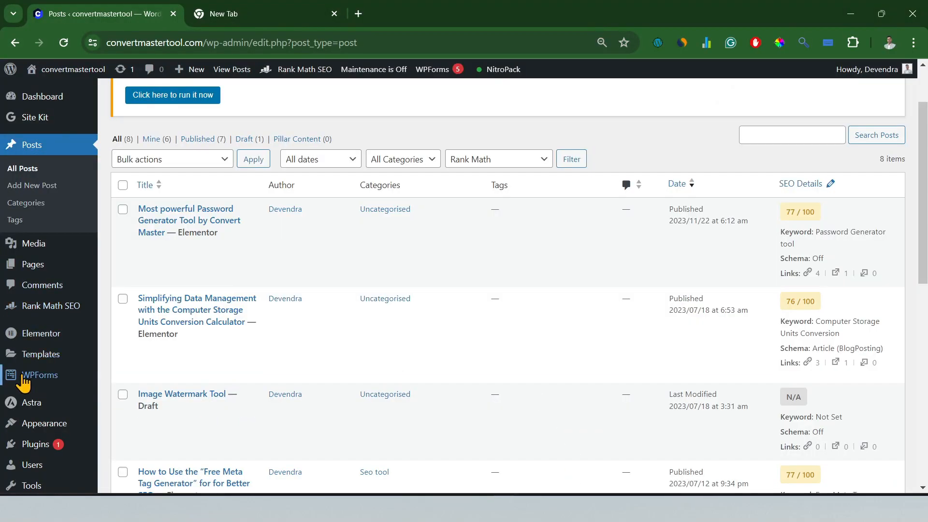
mouse_move(46, 431)
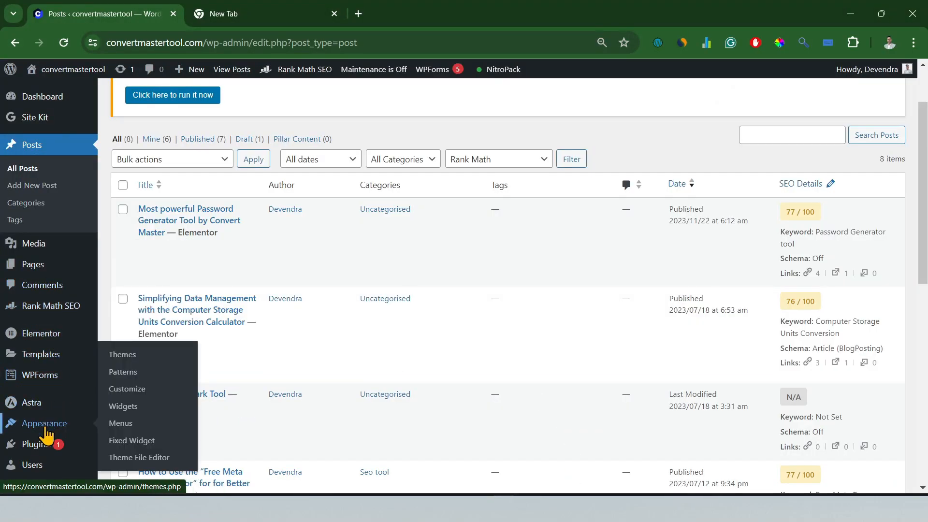
click(147, 446)
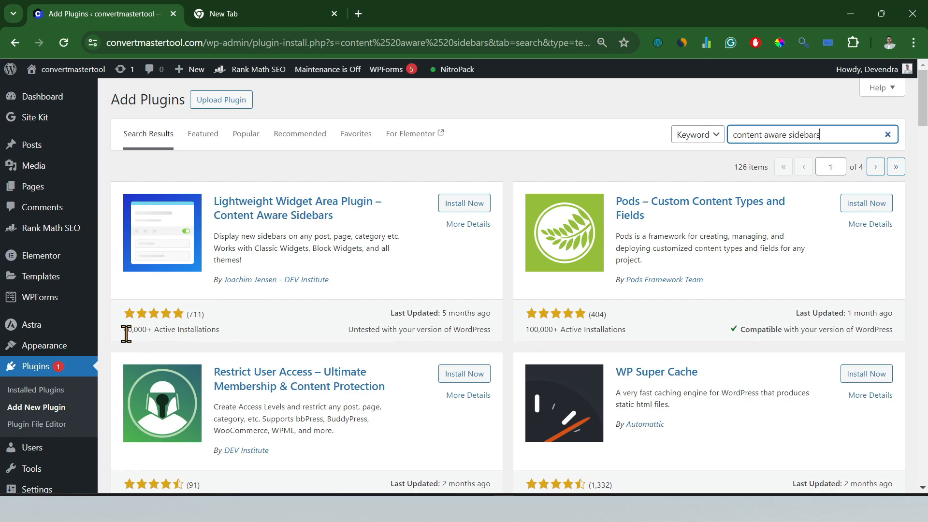
Install and activate the Lightweight Widget Area Plugin – Content Aware Sidebars, and allow it to share basic environment info
click(474, 212)
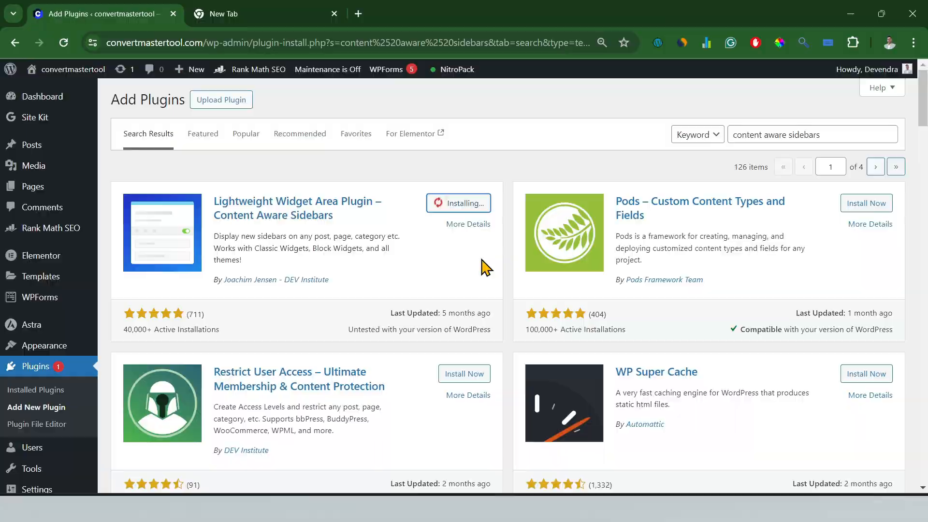
click(479, 208)
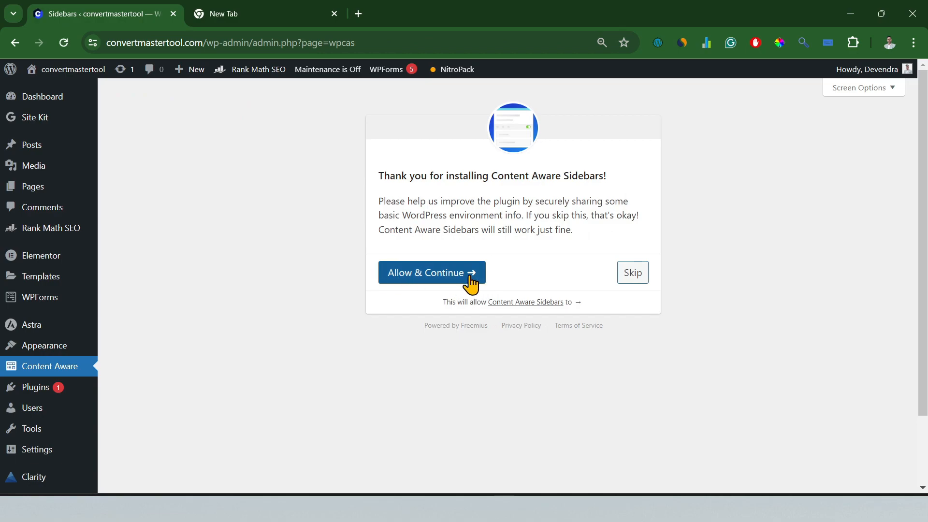
click(470, 285)
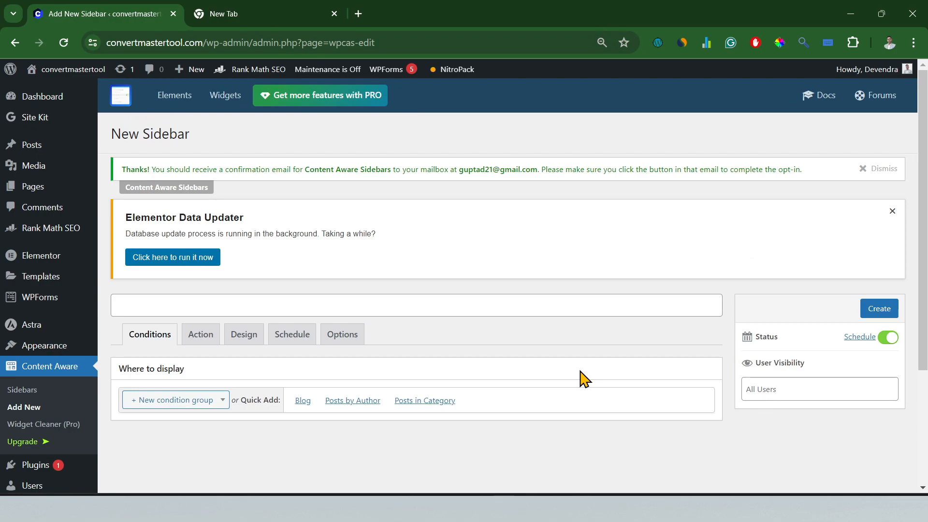
Title the new sidebar "Image tool" and create it
click(181, 306)
text(image tool)
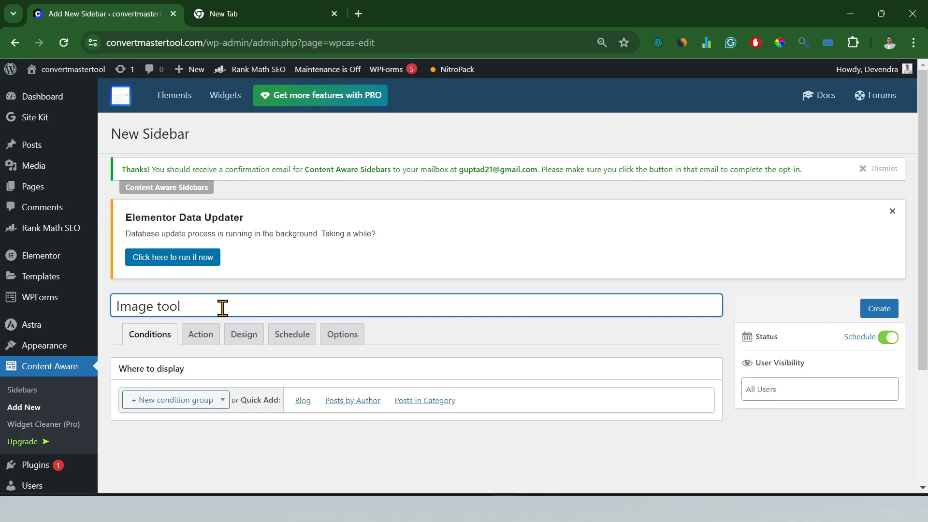
click(882, 315)
scroll(498, 382, up, 3)
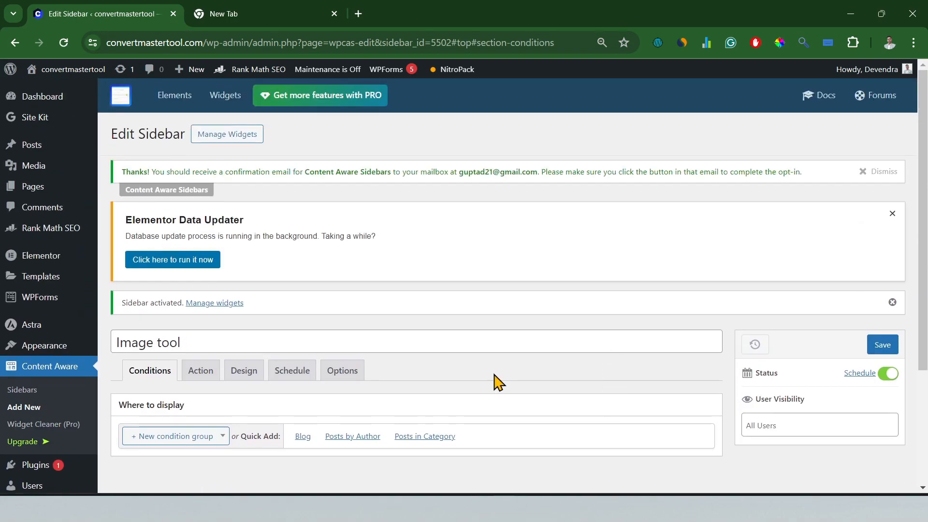
Add a new condition group of the Pages post type to the Image tool sidebar
scroll(498, 382, down, 3)
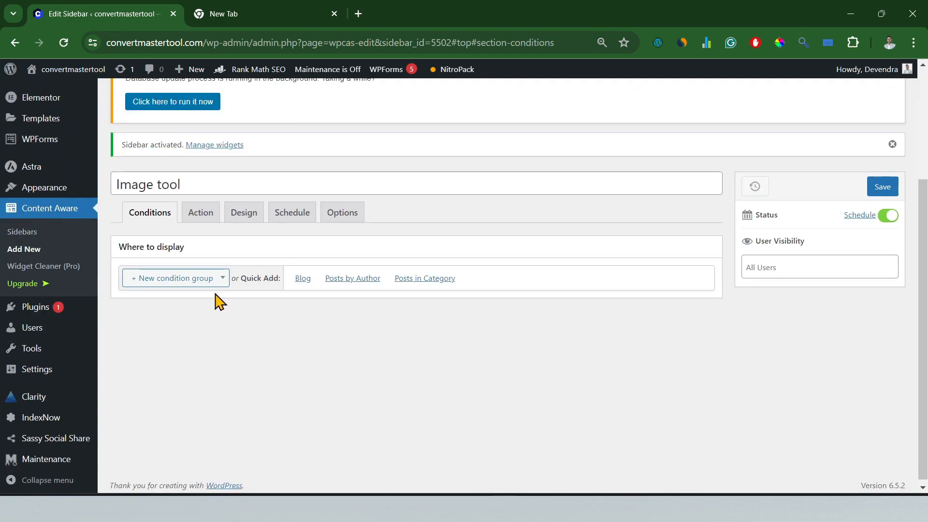
click(195, 284)
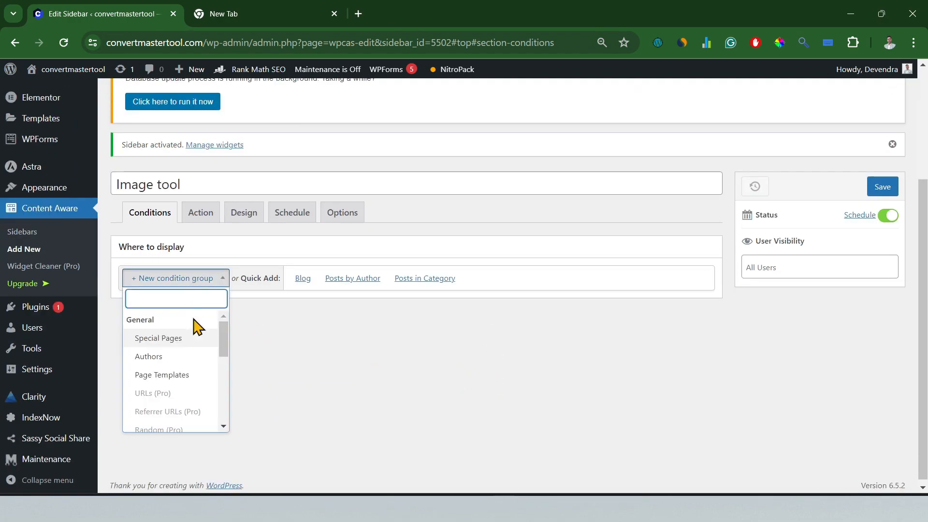
scroll(213, 334, down, 3)
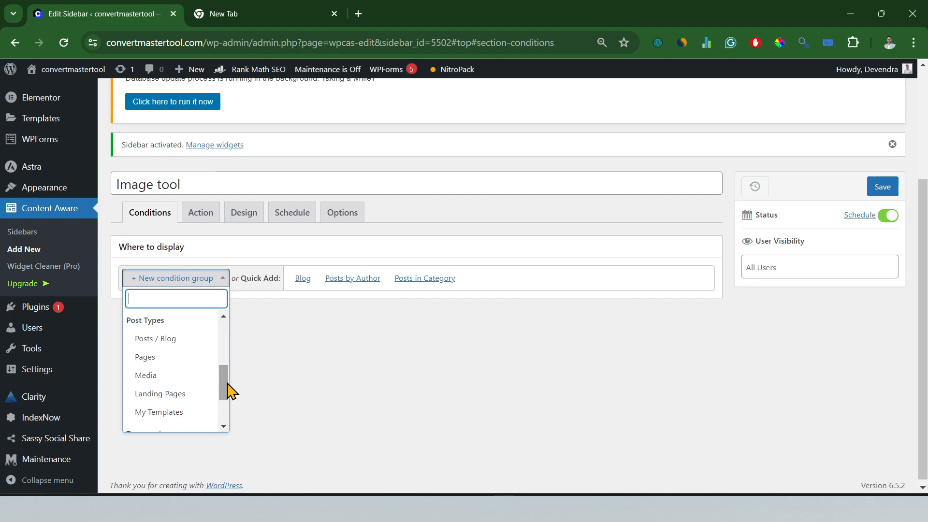
click(174, 361)
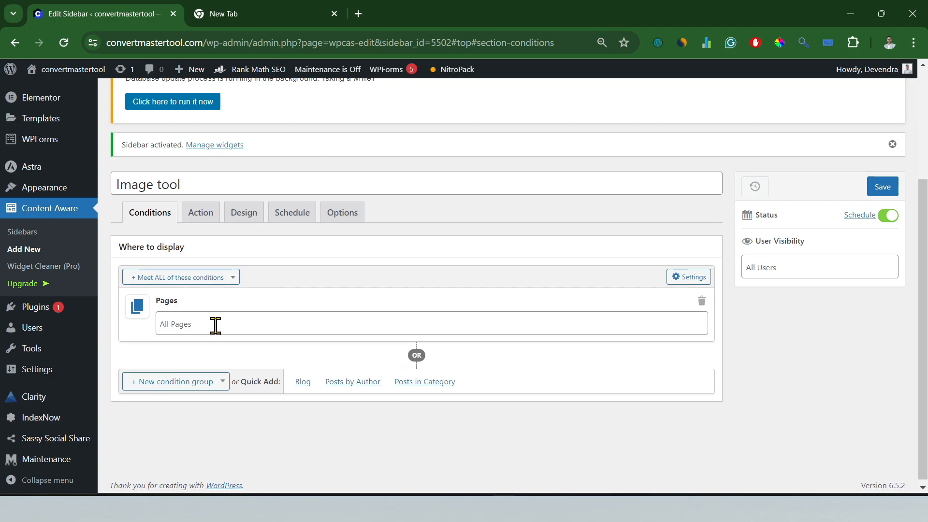
Limit the Pages condition to the "WhatsApp DP Size Converter Free Online" page and save the sidebar
click(259, 320)
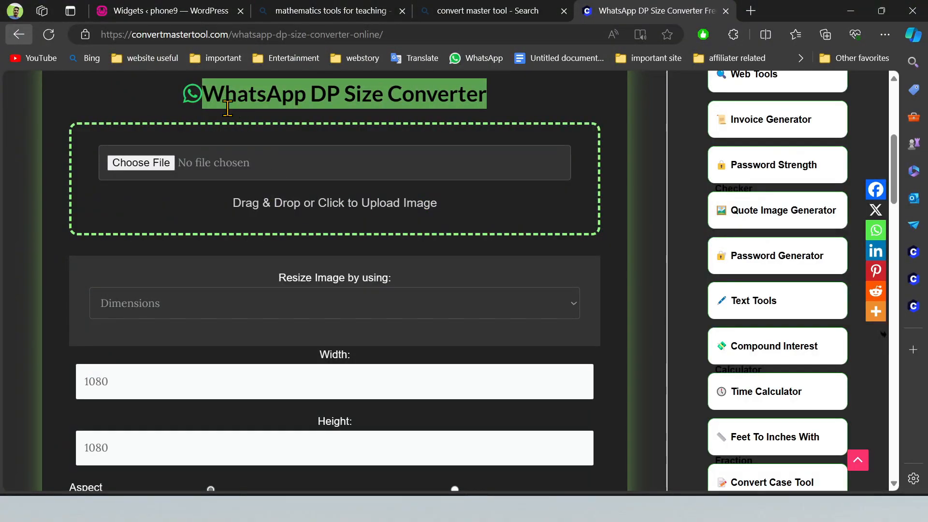
drag(204, 94, 482, 93)
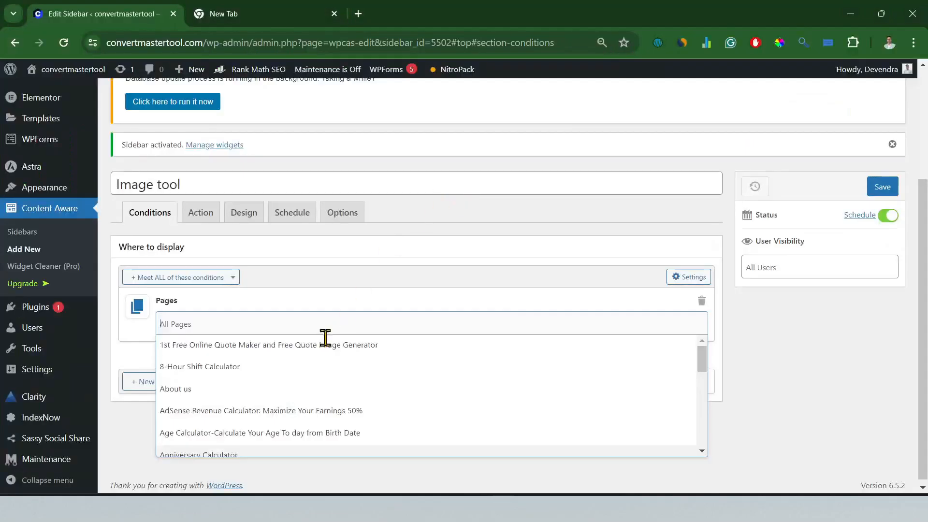
text(WhatsApp DP Size Converter)
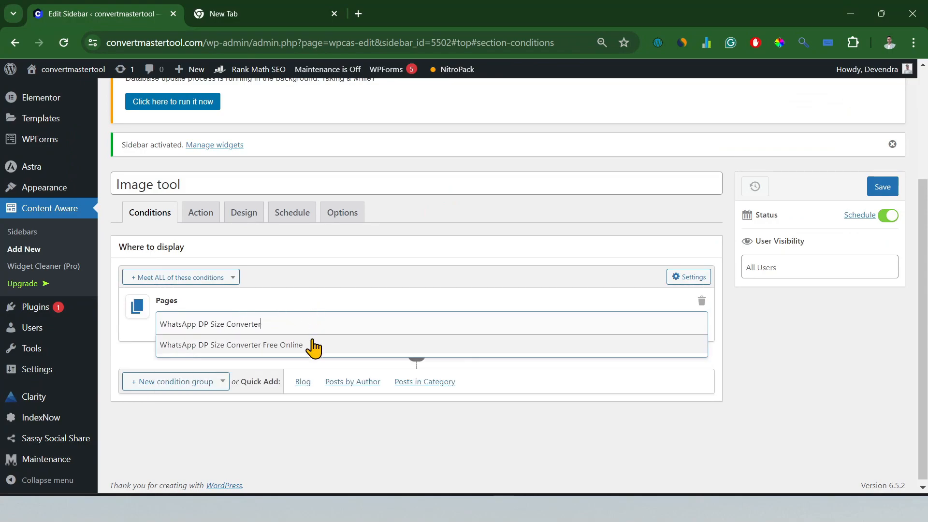
click(294, 345)
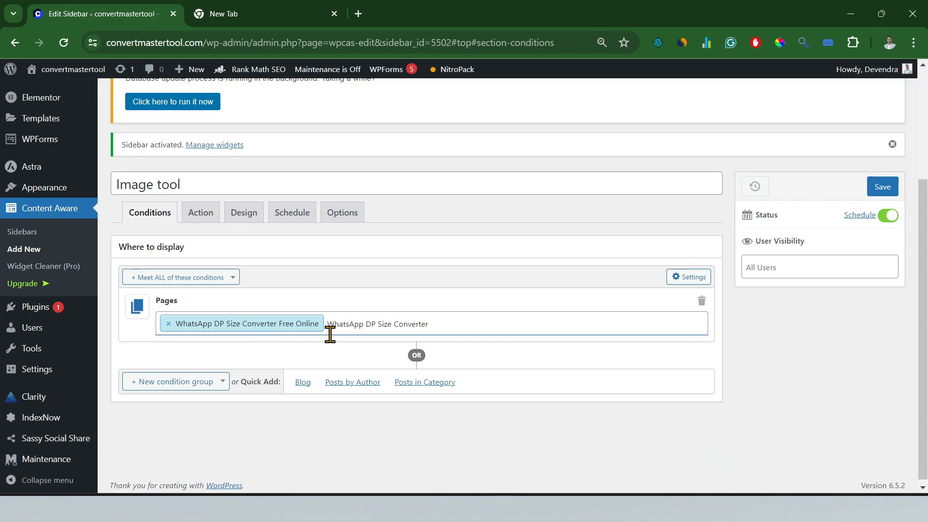
click(882, 187)
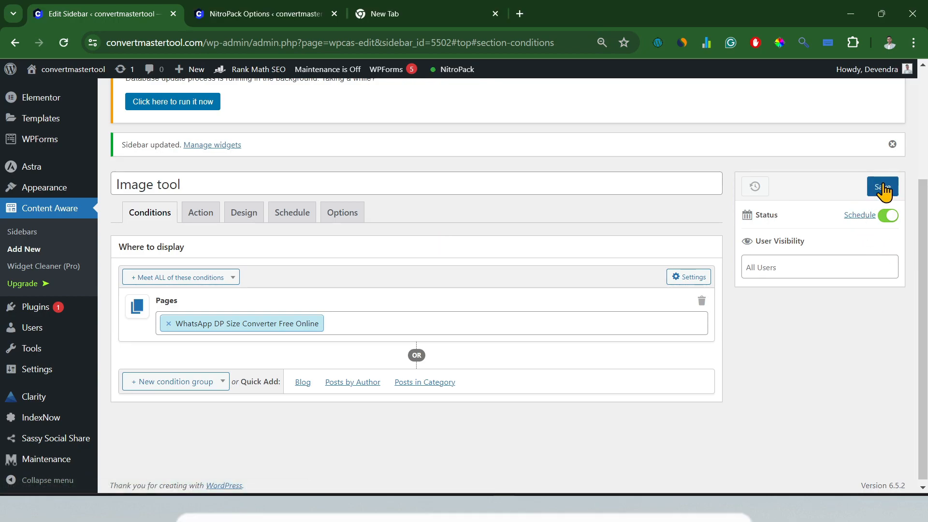
Set the Image tool sidebar's action to Replace with Main Sidebar as its target, and save the sidebar
click(200, 217)
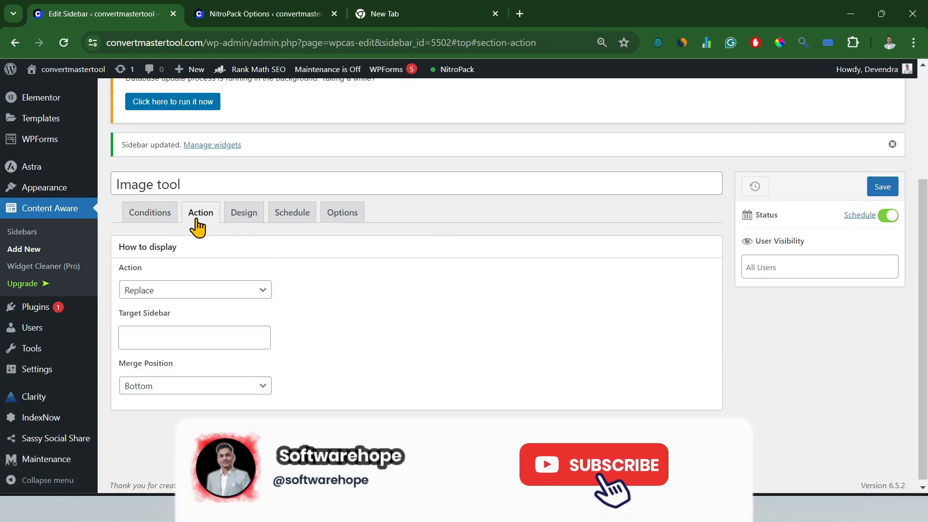
click(262, 291)
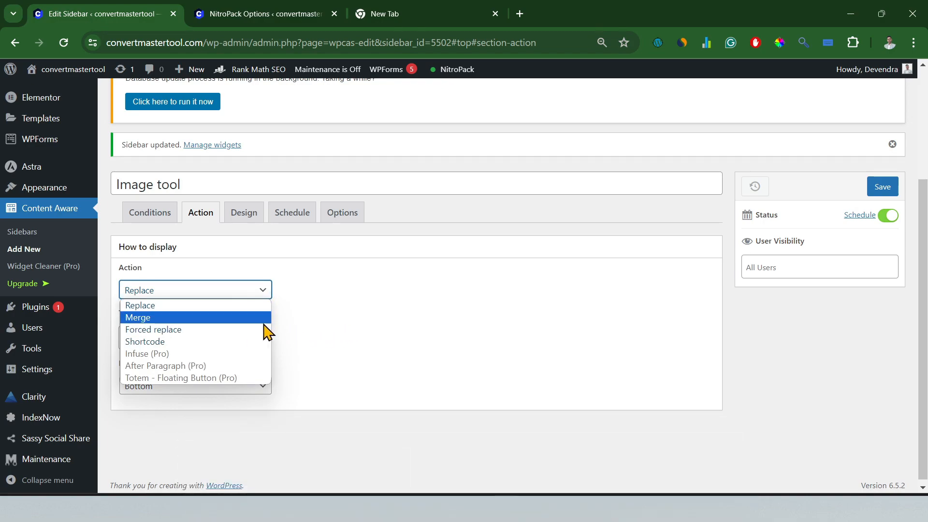
click(175, 308)
click(394, 343)
click(212, 334)
click(211, 334)
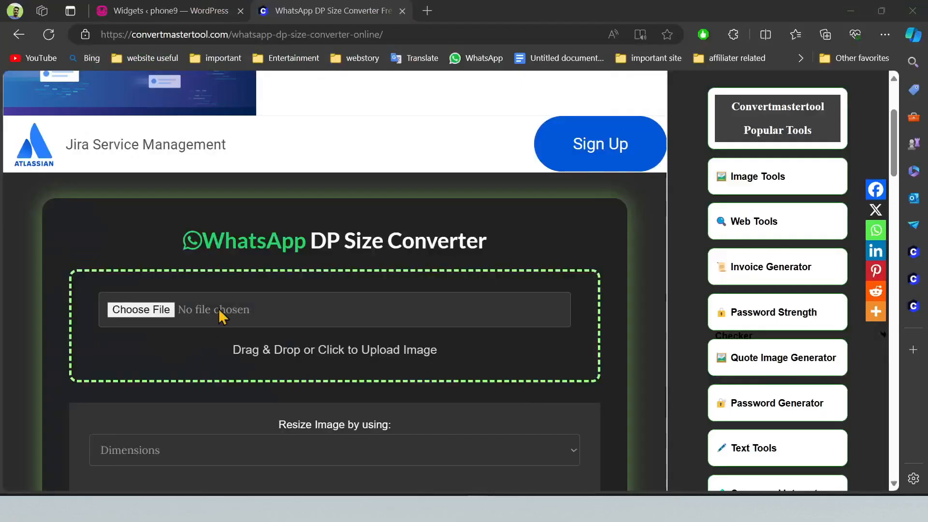
scroll(796, 191, down, 3)
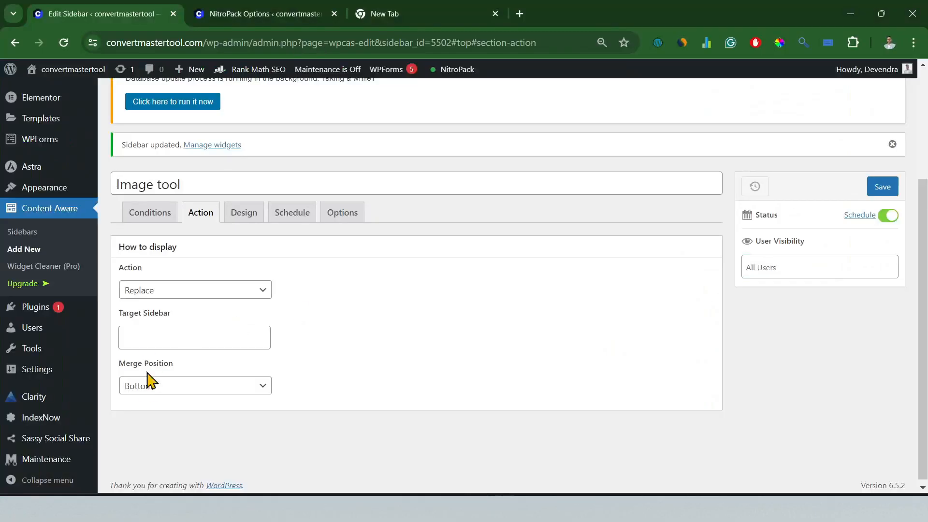
click(170, 336)
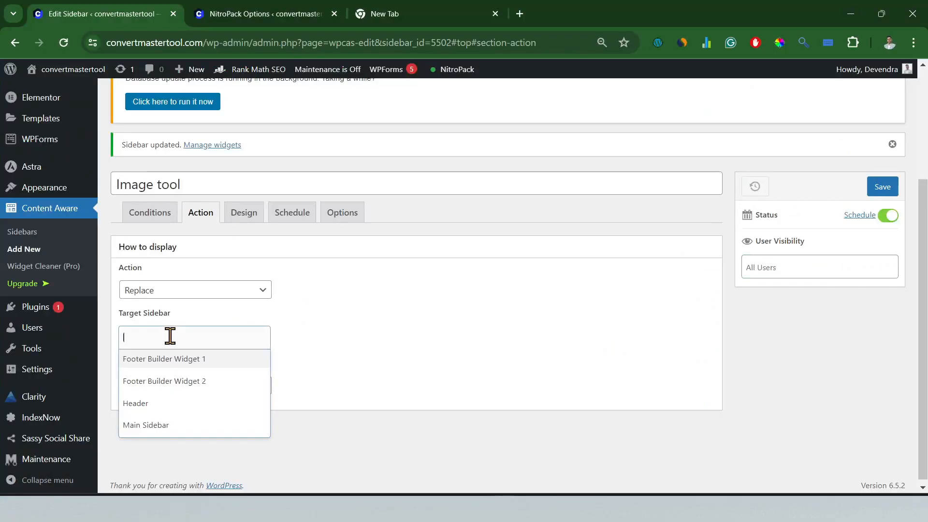
click(180, 431)
click(405, 345)
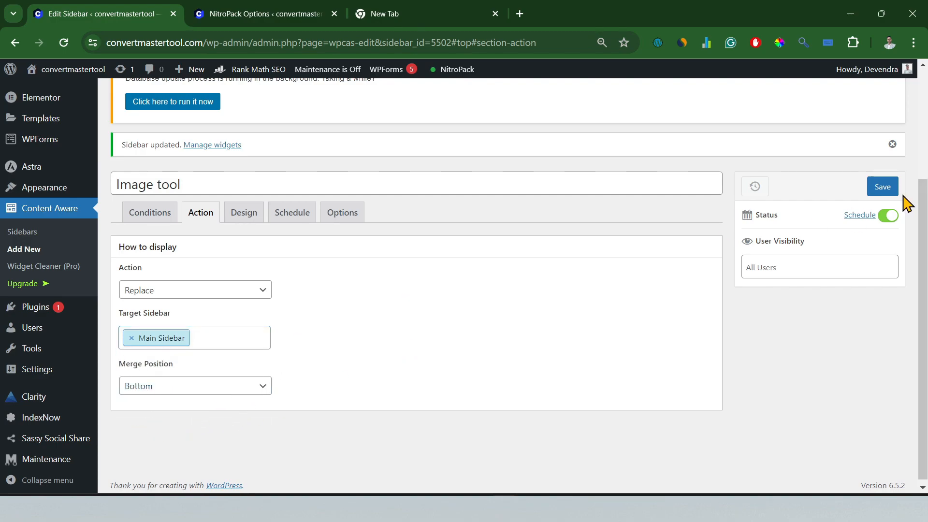
click(884, 189)
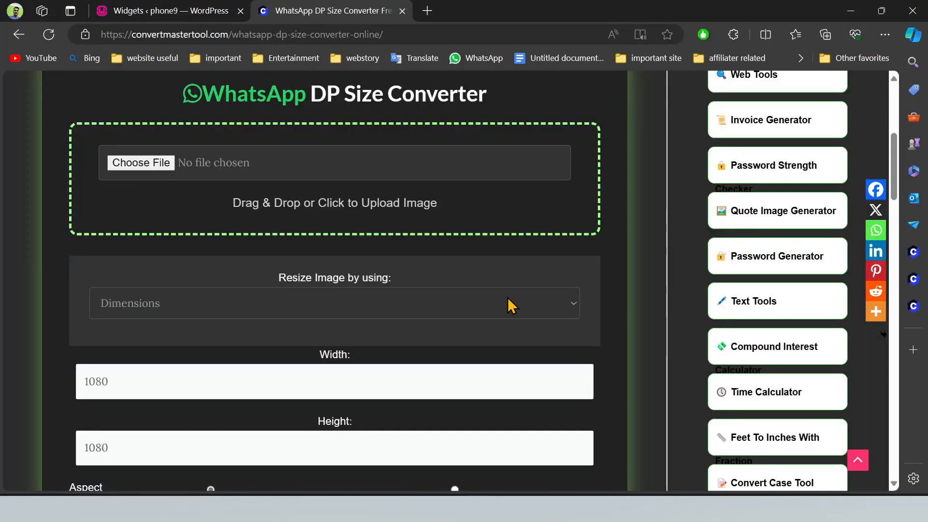
Reload the live WhatsApp DP Size Converter page in Microsoft Edge and check its sidebar area
scroll(512, 305, up, 5)
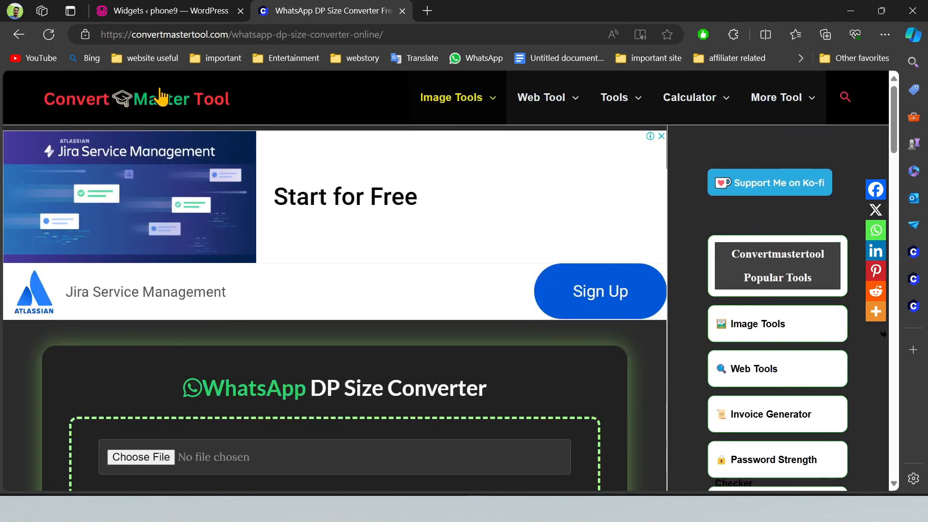
click(50, 34)
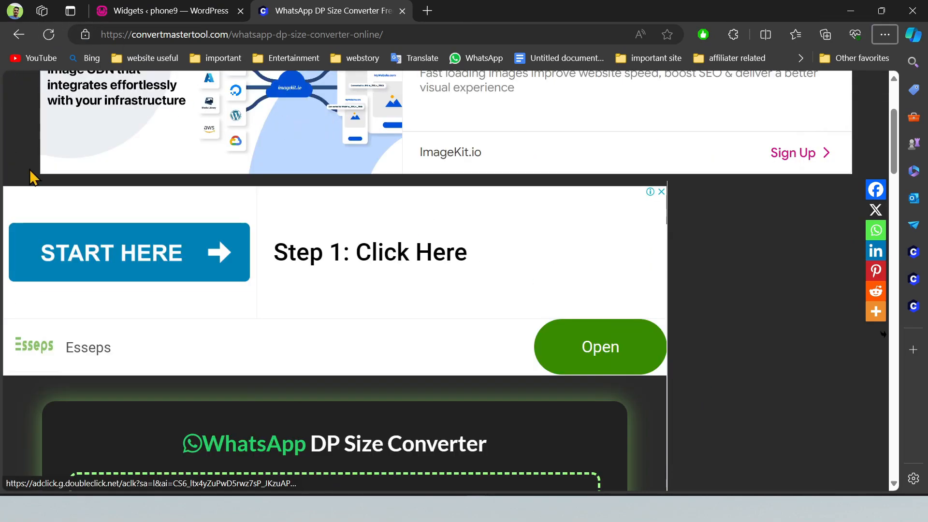
scroll(695, 306, down, 15)
scroll(752, 436, down, 5)
scroll(752, 440, up, 15)
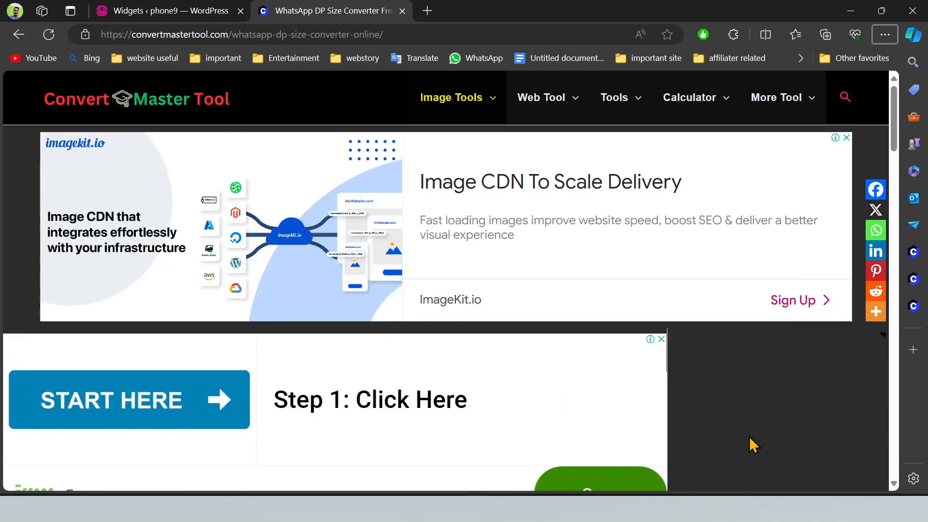
scroll(747, 415, down, 8)
click(49, 35)
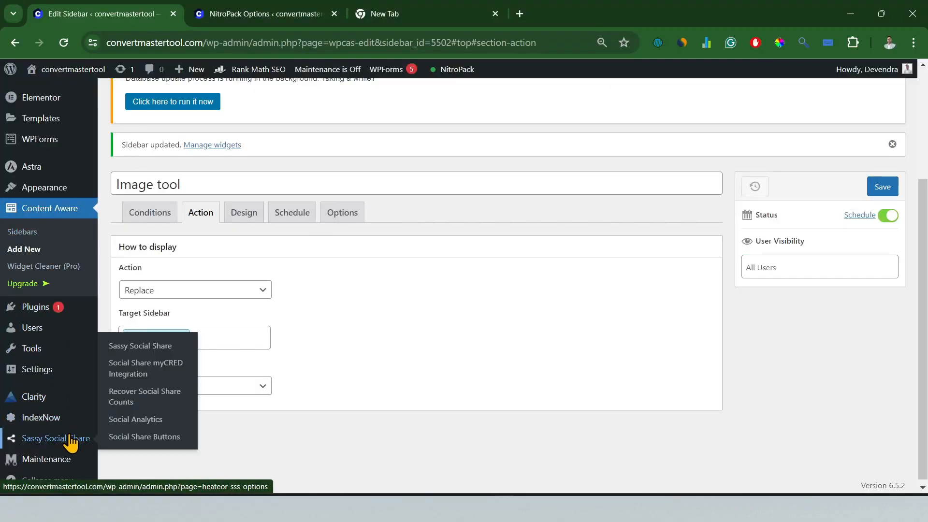
Go to the WordPress Widgets page in Chrome and expand the Image tool widget area
scroll(46, 358, up, 3)
mouse_move(45, 345)
click(136, 401)
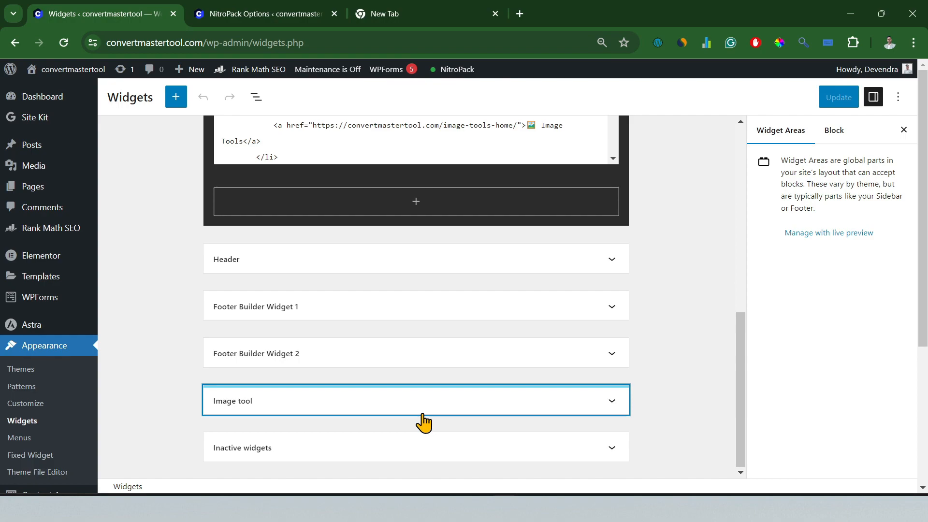
click(615, 407)
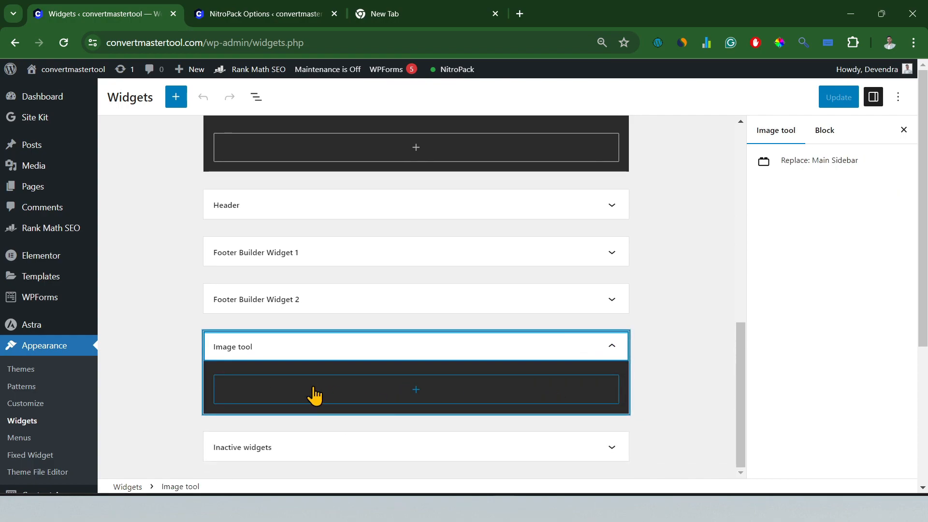
Add an Image block to the Image tool widget area
click(416, 396)
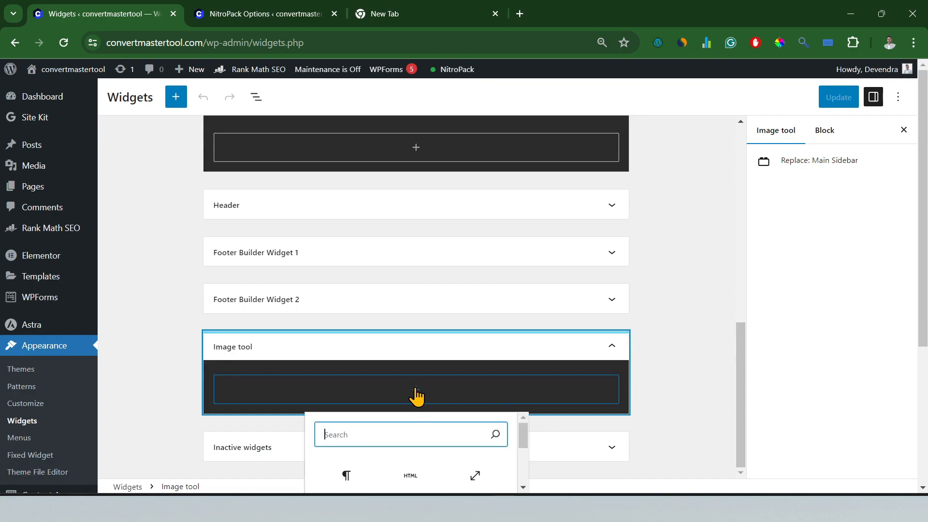
scroll(491, 428, down, 3)
scroll(474, 444, up, 3)
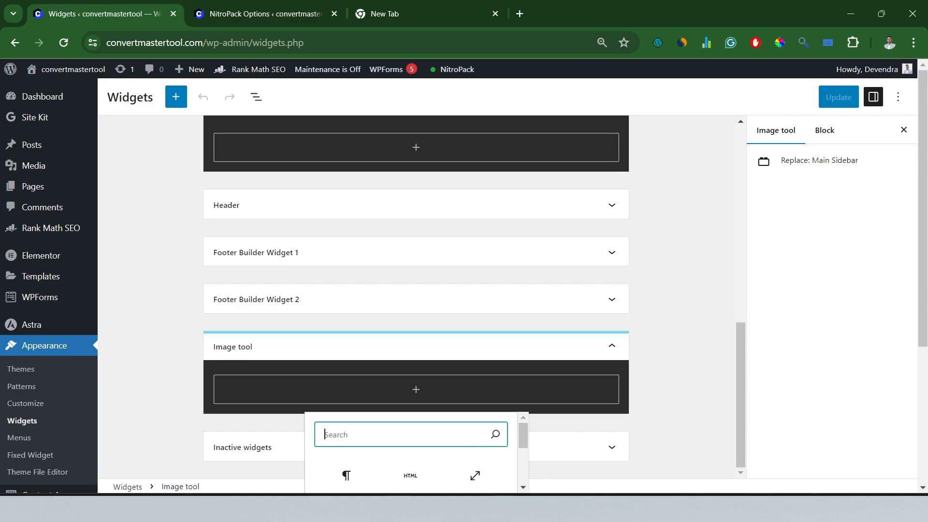
scroll(427, 466, down, 3)
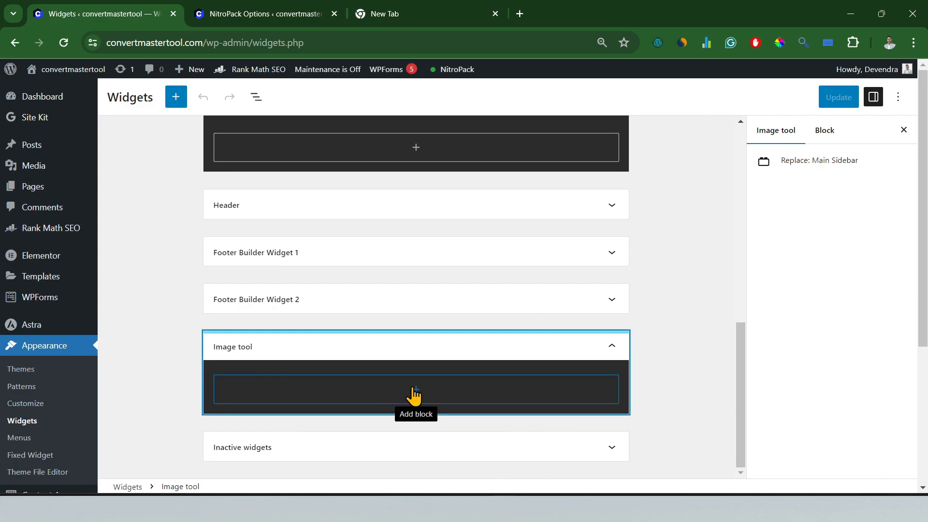
click(417, 387)
click(419, 394)
scroll(271, 411, down, 3)
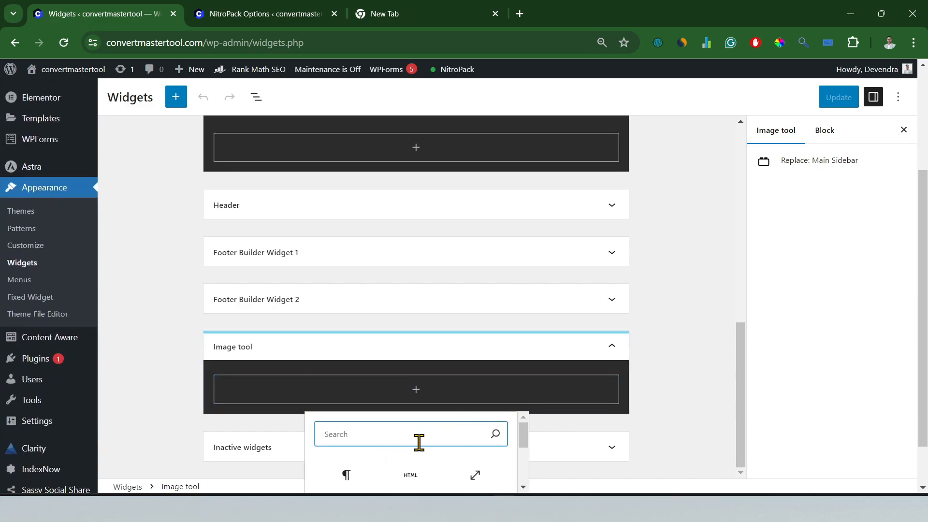
scroll(529, 442, down, 2)
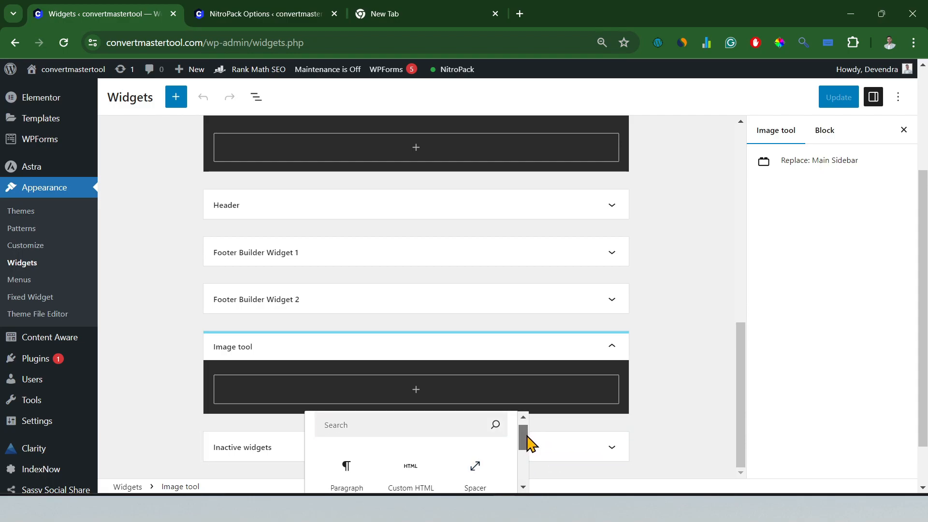
mouse_move(527, 451)
mouse_down()
mouse_move(528, 469)
mouse_move(530, 443)
mouse_move(530, 459)
mouse_up()
click(408, 469)
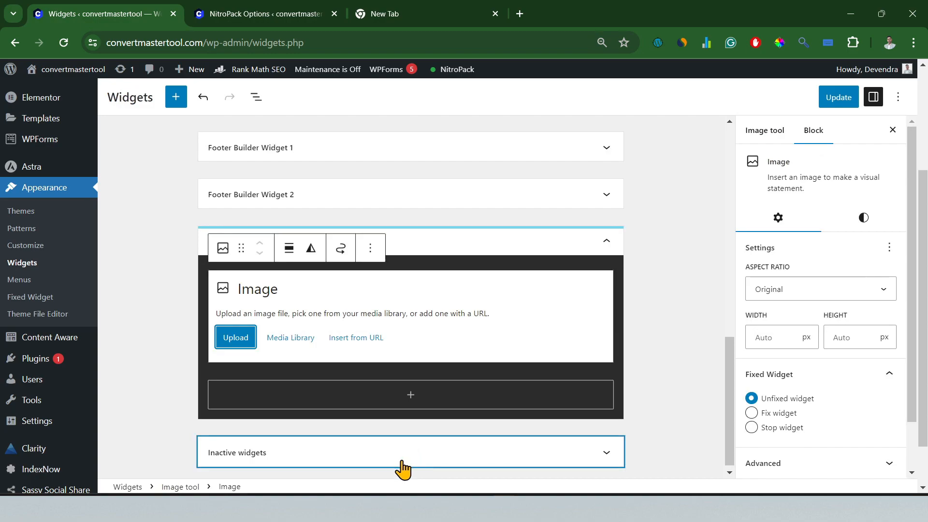
Fill the Image block with the Facebook DP size converter picture from the media library
click(236, 337)
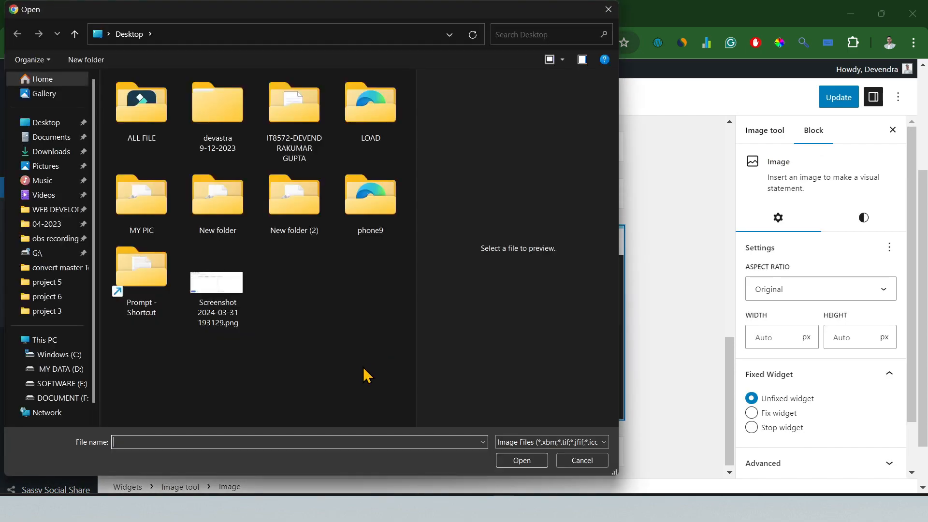
click(582, 460)
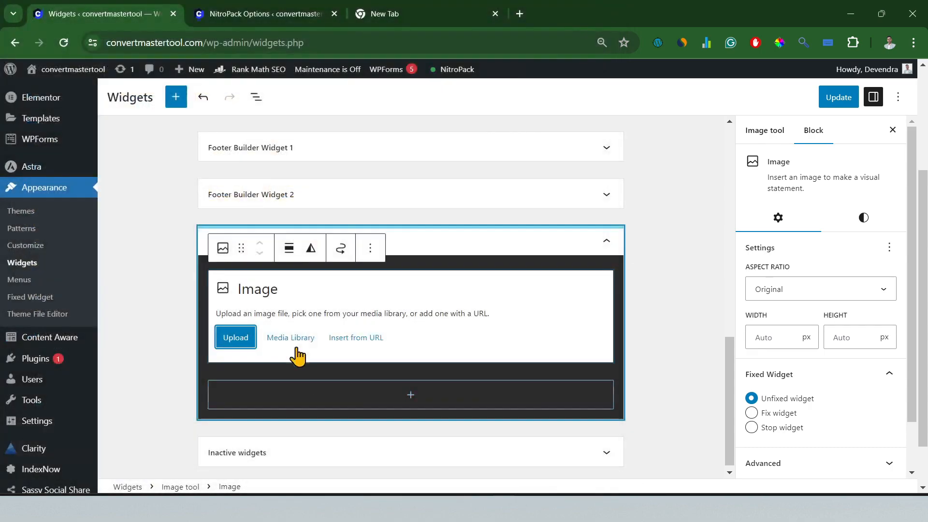
click(292, 336)
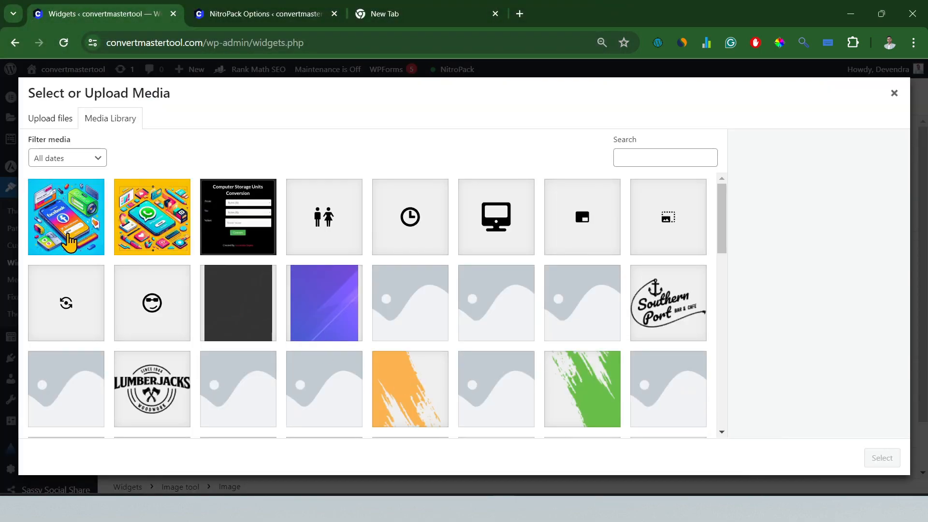
click(68, 240)
click(882, 459)
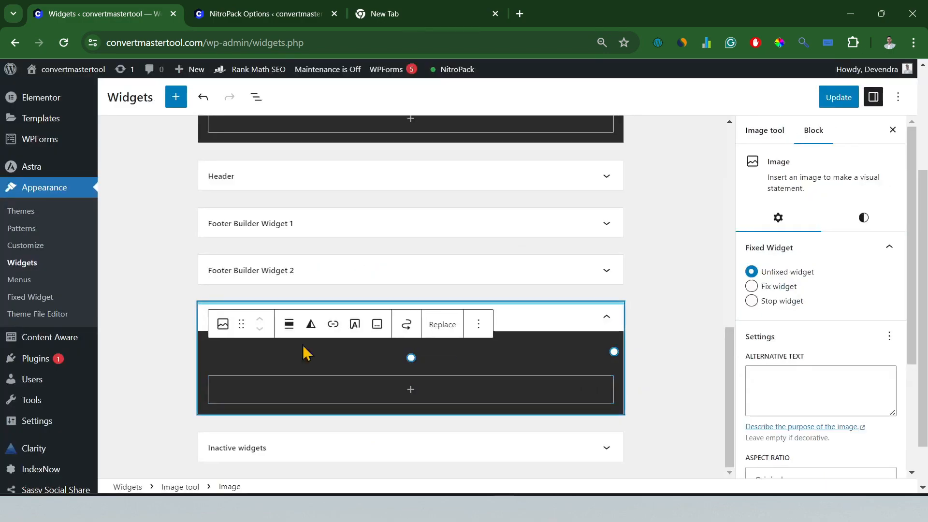
scroll(532, 356, down, 2)
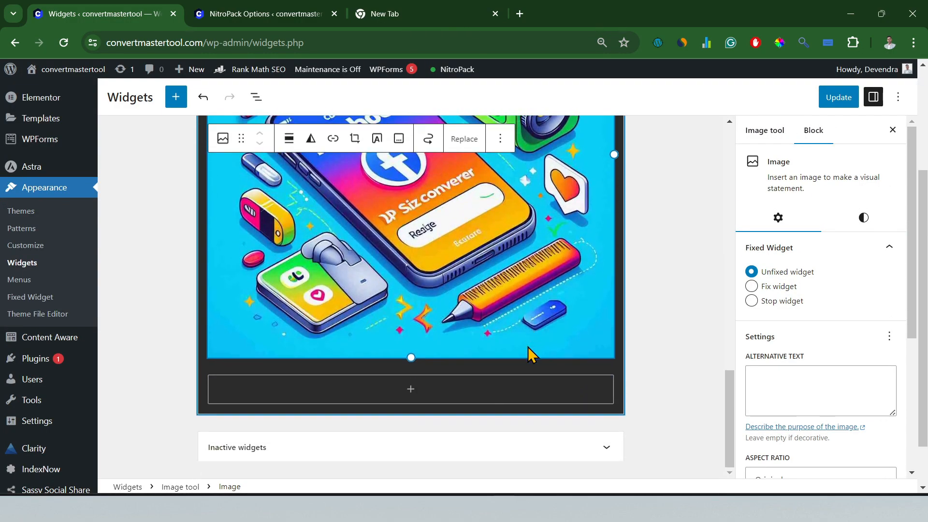
click(421, 397)
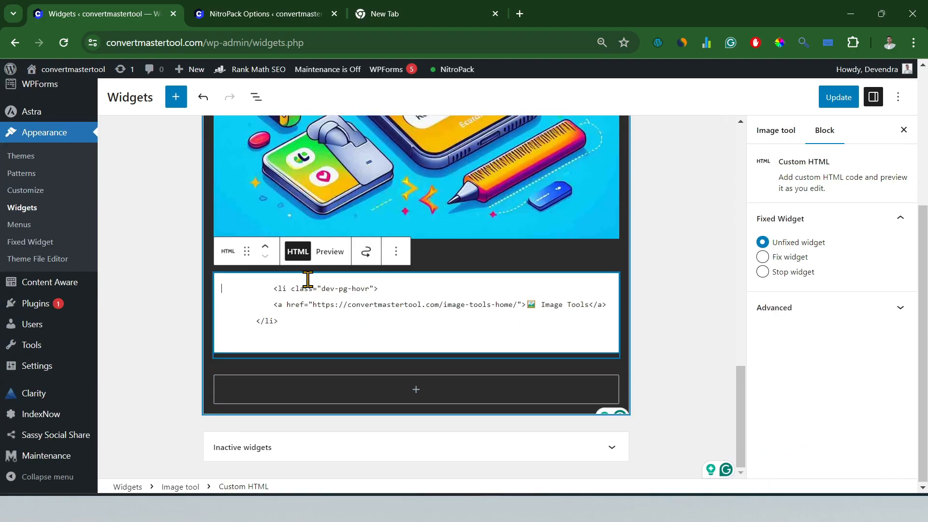
click(272, 289)
key(BackSpace)
key(BackSpace)
key(BackSpace)
key(BackSpace)
key(BackSpace)
key(BackSpace)
key(BackSpace)
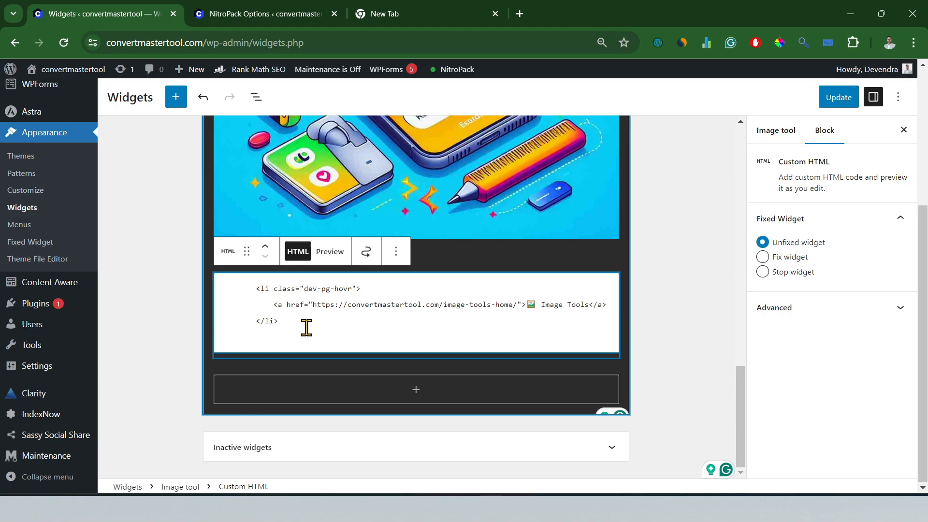
click(847, 103)
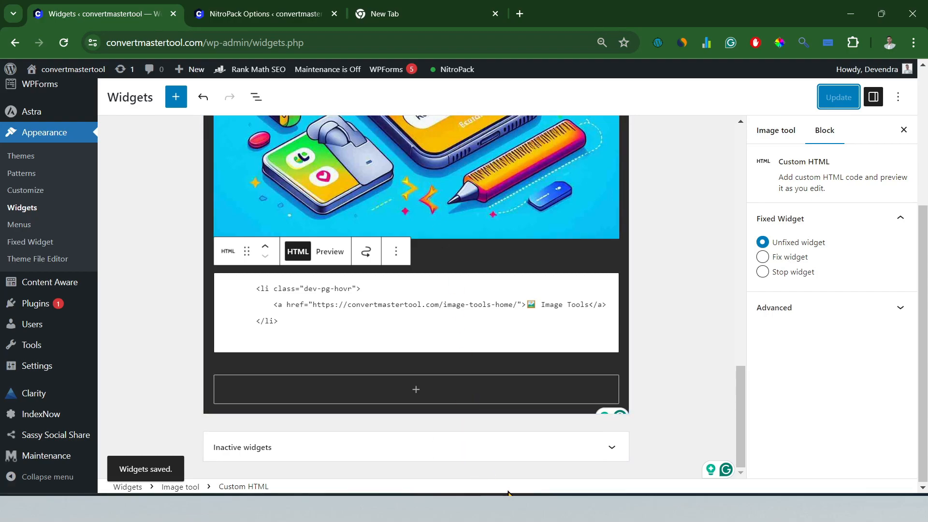
Check the replaced sidebar on the live WhatsApp DP Size Converter page in Microsoft Edge and follow its Image Tools link
mouse_move(517, 510)
click(465, 509)
click(415, 459)
click(296, 11)
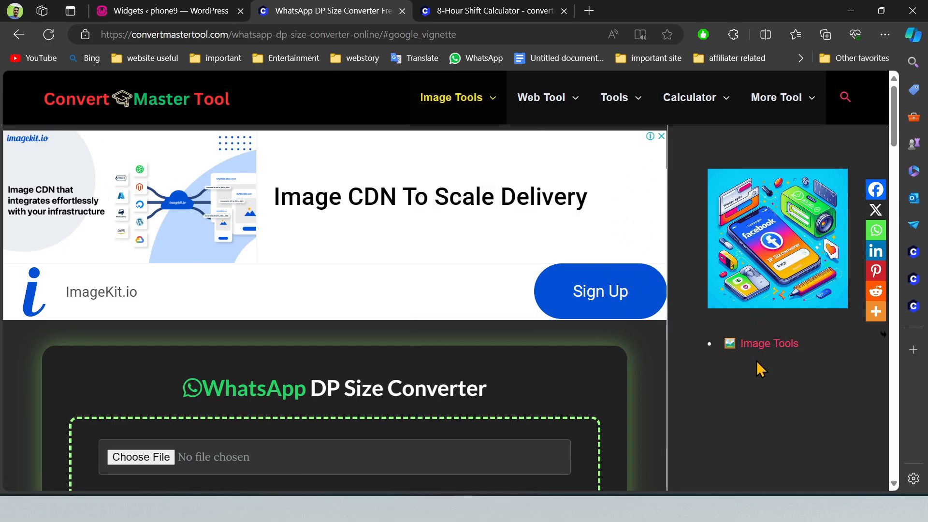
click(788, 344)
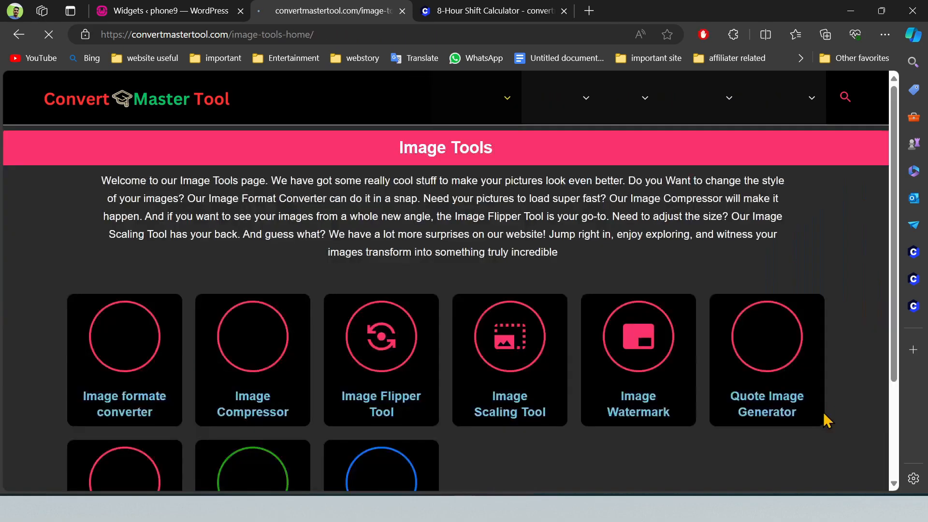
scroll(774, 389, down, 10)
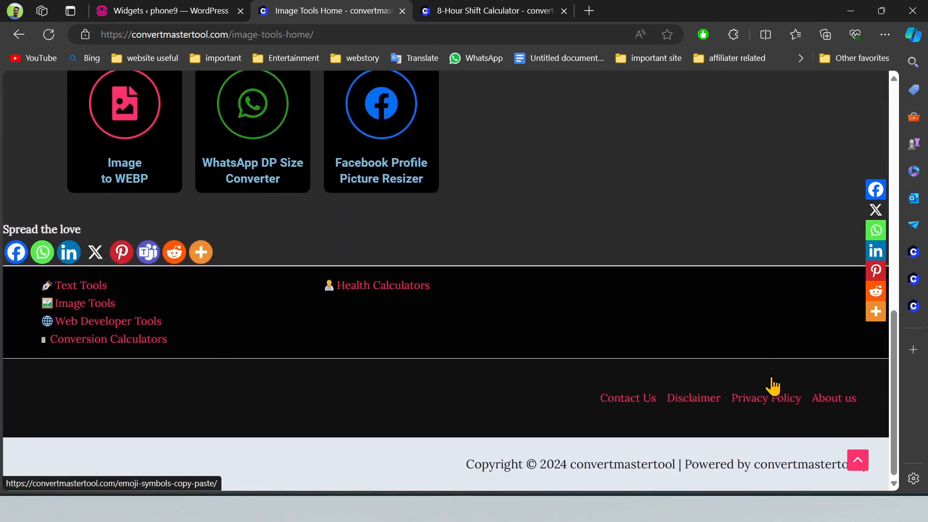
scroll(774, 384, up, 7)
Switch back to Chrome's widget editor and highlight the Image Tools list code in the Custom HTML block
key(alt+Tab)
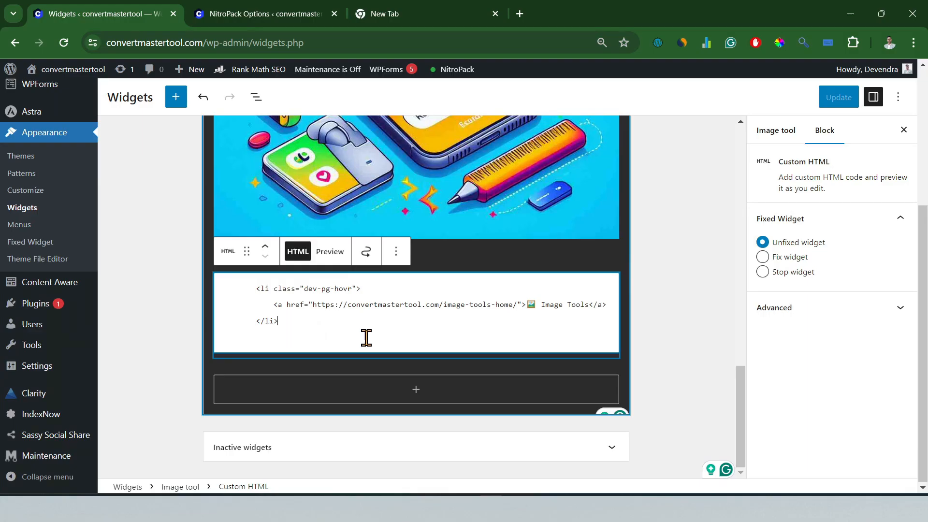
drag(304, 326, 252, 292)
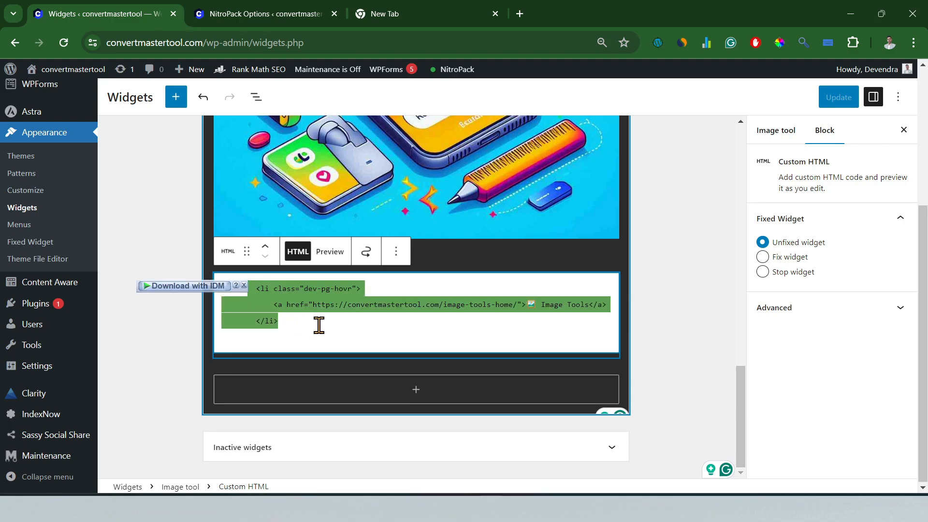
click(349, 335)
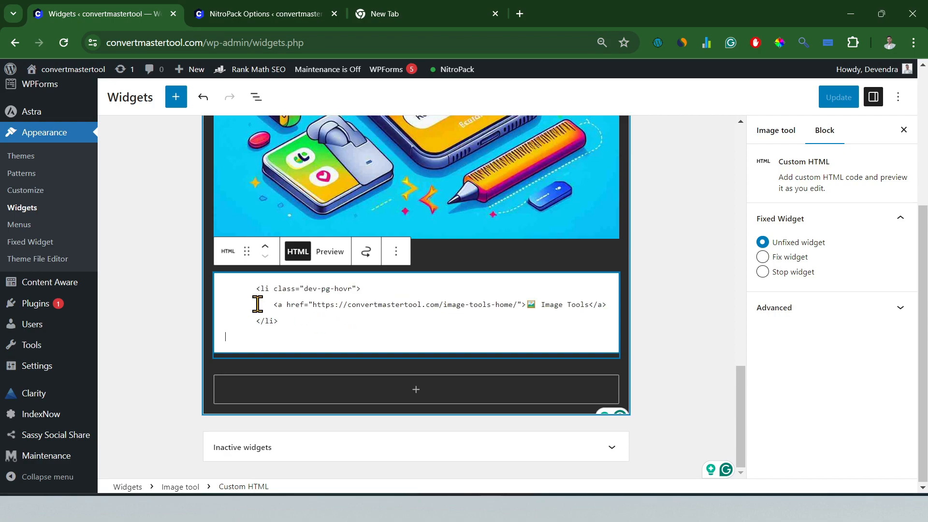
drag(244, 282, 342, 338)
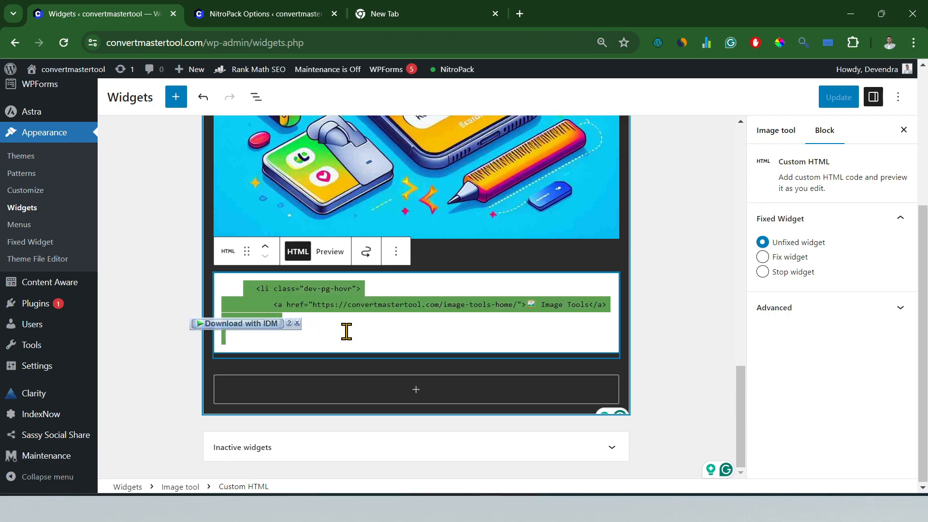